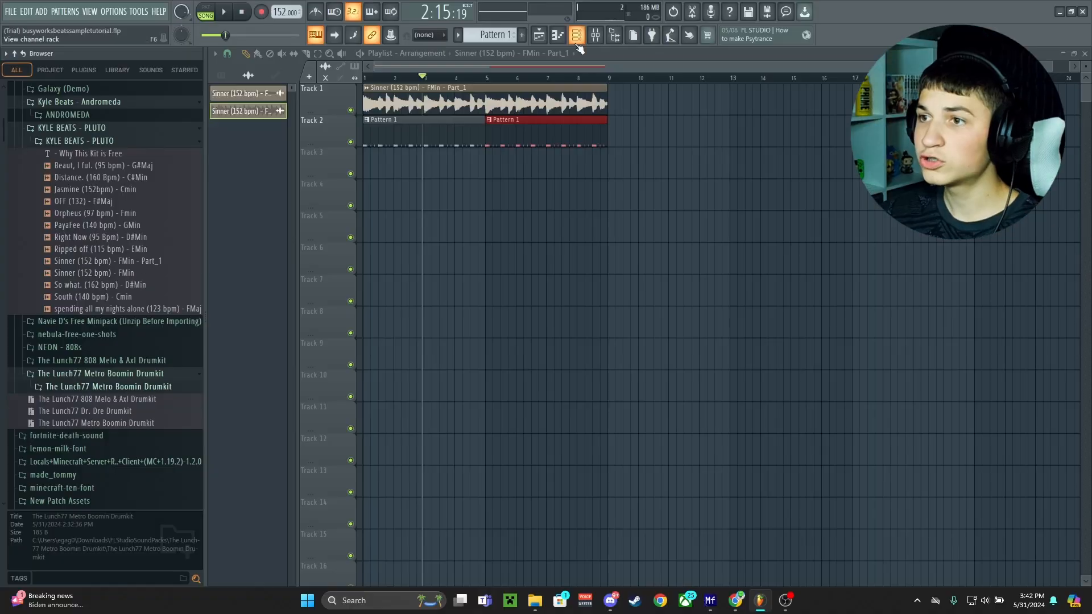
Step: Display the Channel rack and inspect the pages of the 3x Osc channel's settings
{"action": "left_click", "coordinate": [577, 42]}
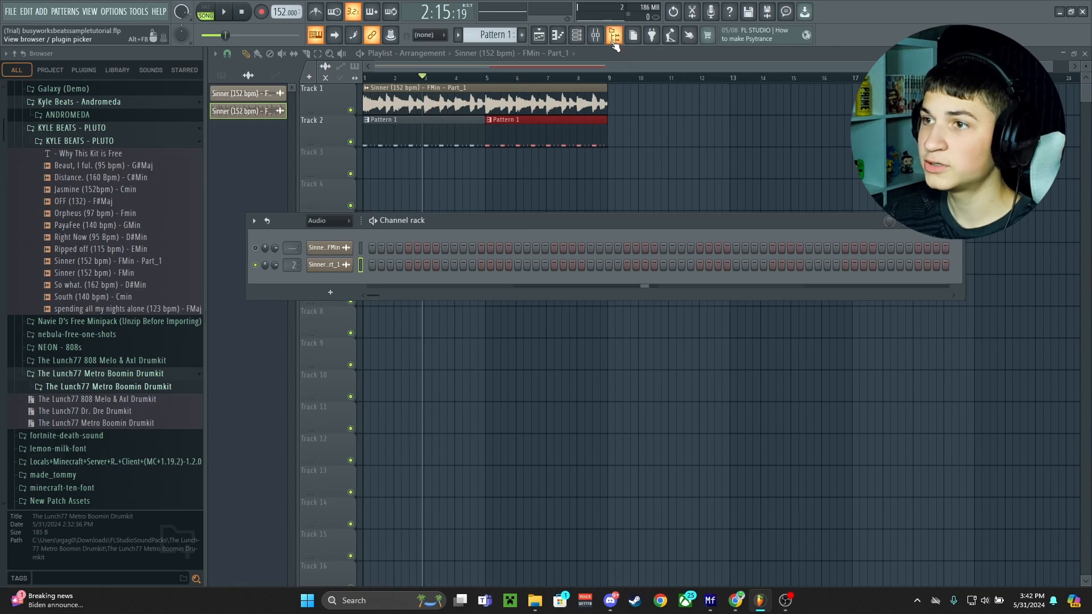
{"action": "left_click", "coordinate": [602, 42]}
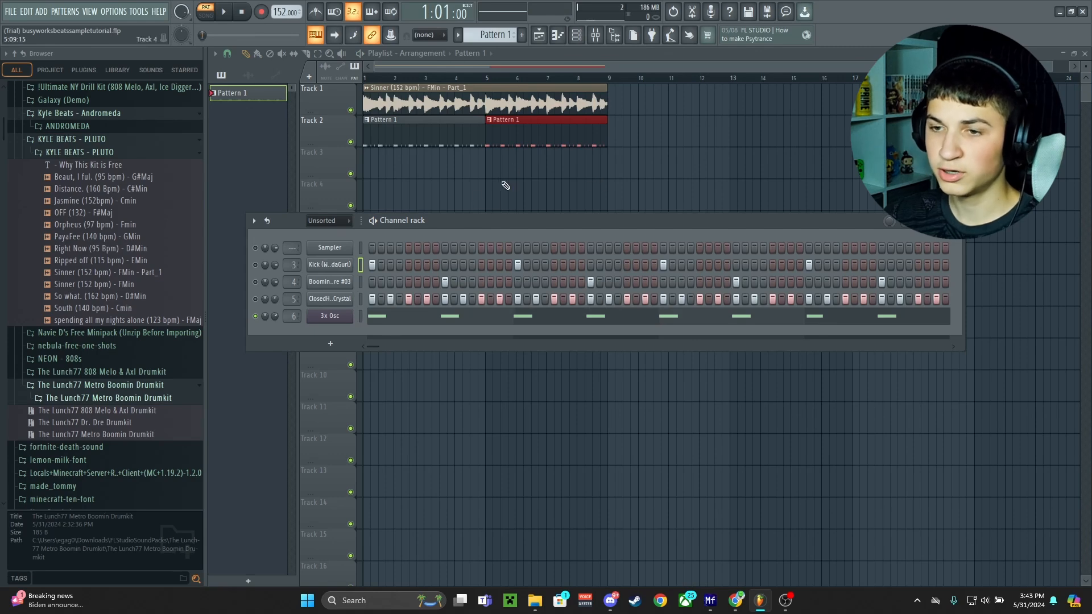
{"action": "left_click", "coordinate": [337, 319]}
{"action": "left_click", "coordinate": [324, 340]}
{"action": "left_click", "coordinate": [300, 340]}
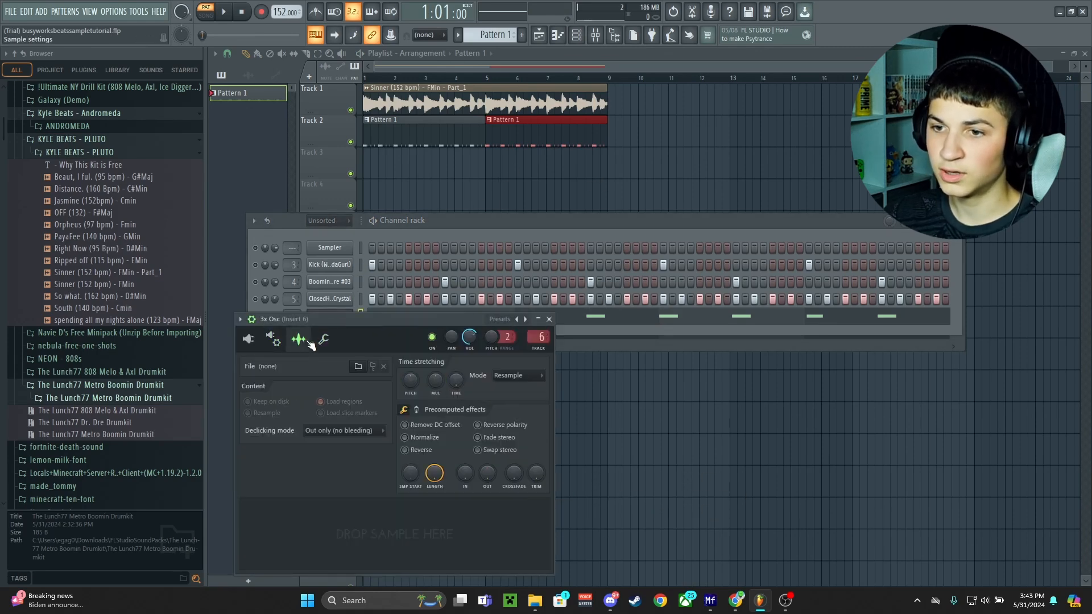
{"action": "left_click", "coordinate": [252, 341]}
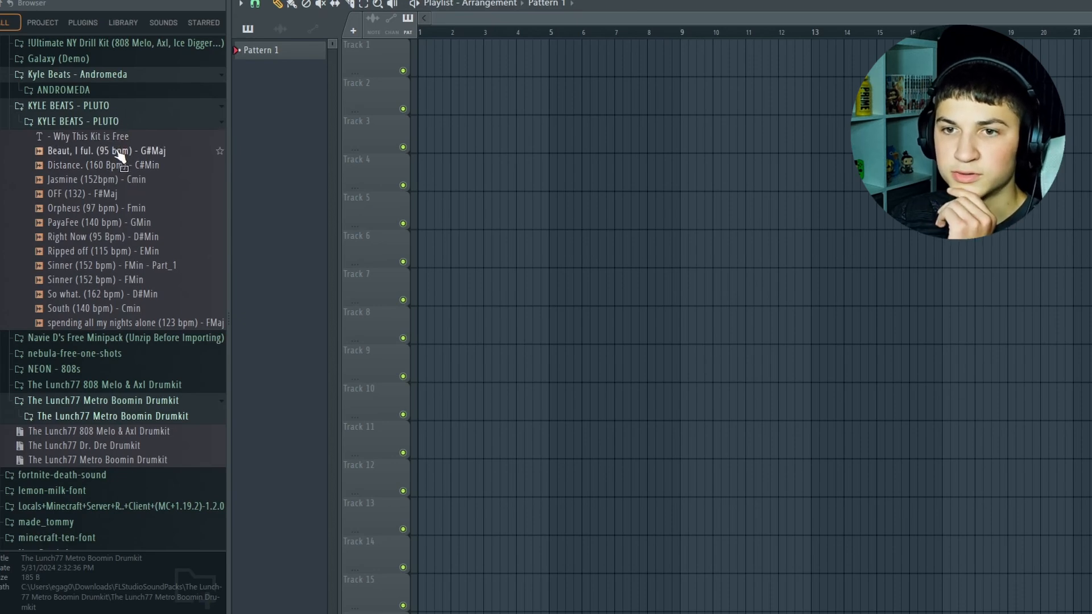
Step: Audition the loops in the KYLE BEATS - PLUTO folder, including Beaut, I ful., Distance., Orpheus and Ripped off
{"action": "left_click", "coordinate": [118, 151]}
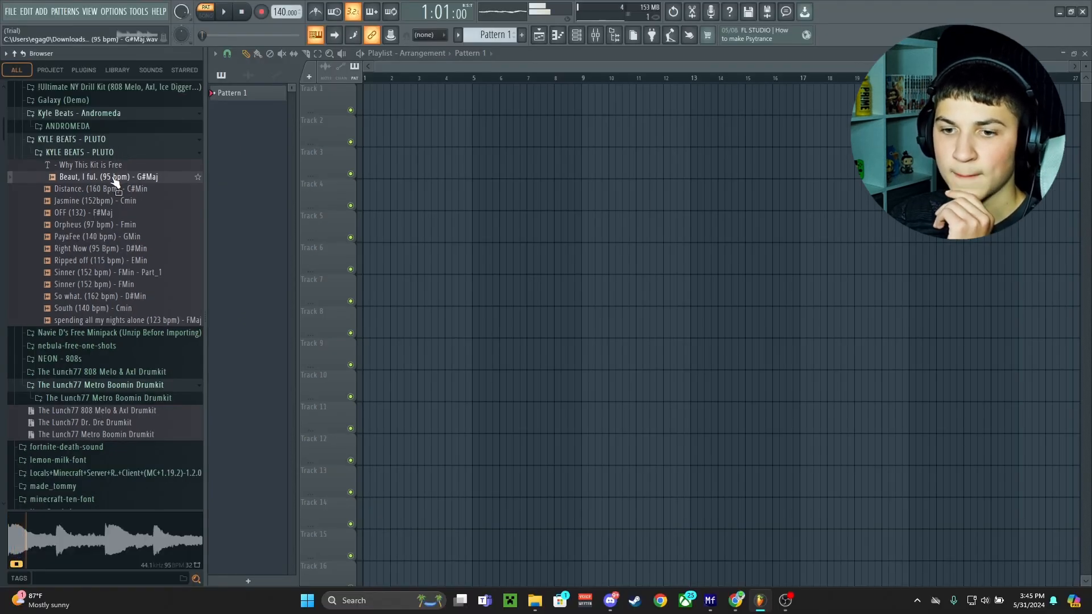
{"action": "left_click", "coordinate": [108, 190]}
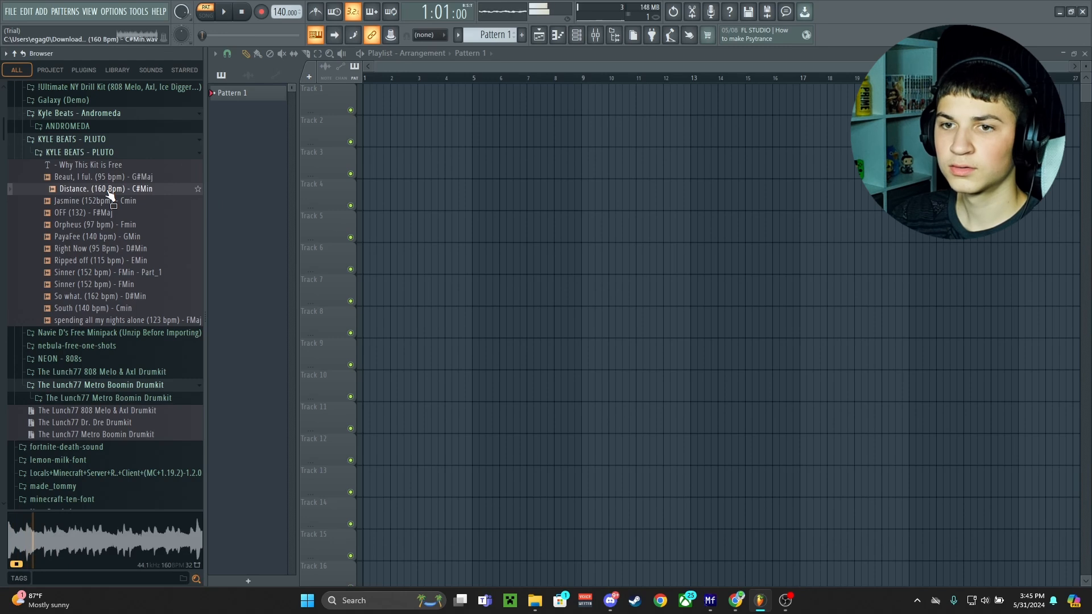
{"action": "left_click", "coordinate": [108, 200]}
{"action": "left_click", "coordinate": [109, 215]}
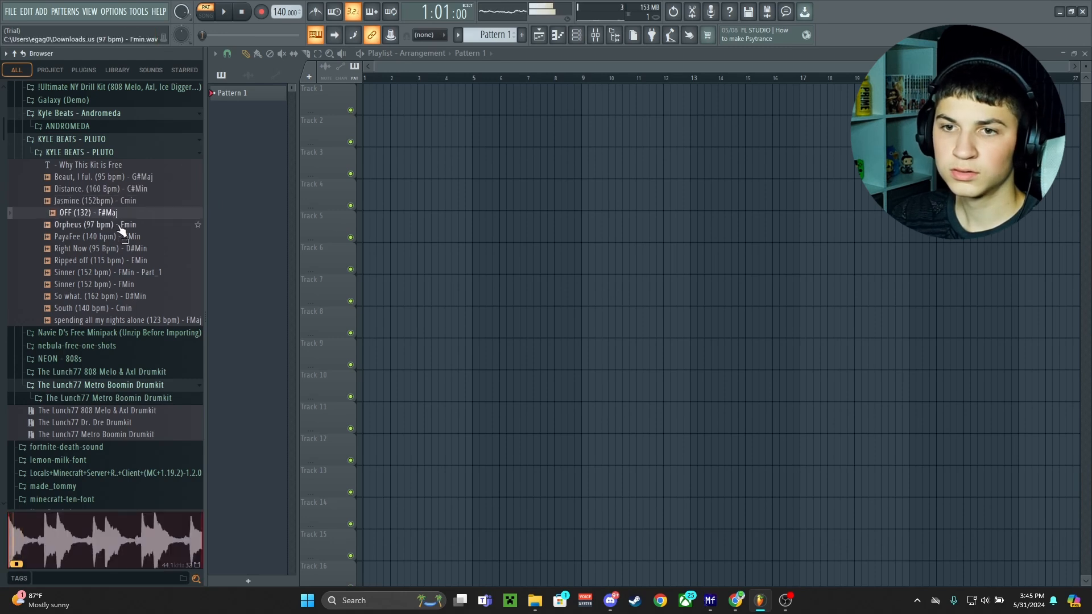
{"action": "left_click", "coordinate": [121, 226]}
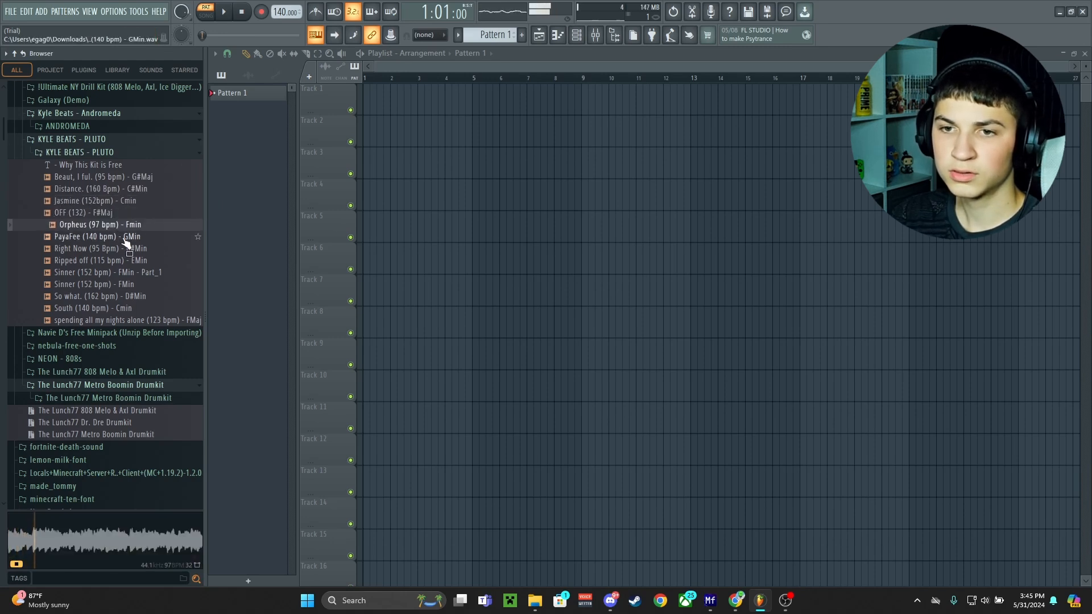
{"action": "left_click", "coordinate": [127, 239]}
{"action": "left_click", "coordinate": [132, 261]}
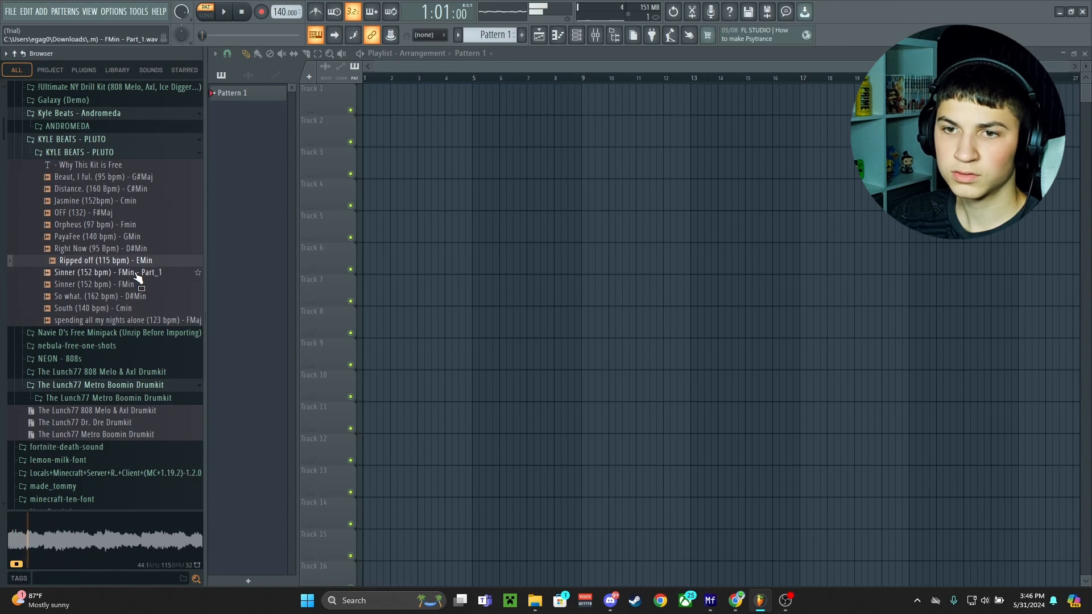
{"action": "left_click", "coordinate": [136, 191]}
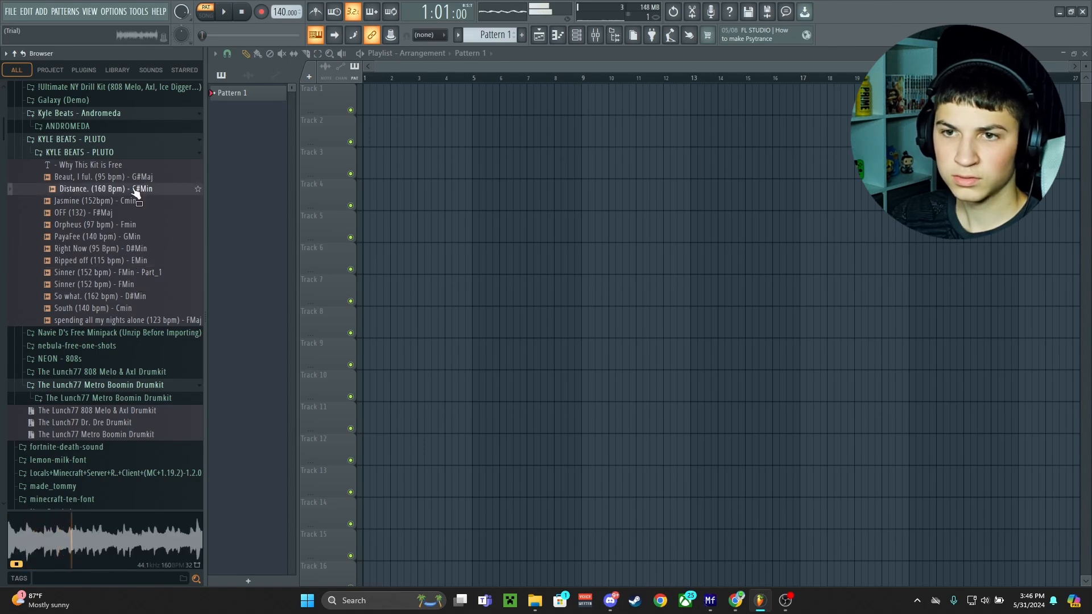
Step: Place the Distance. (160 Bpm) - C#Min loop at the start of Track 1 and remove the Sinner (152 bpm) - FMin clip from Track 2
{"action": "left_click_drag", "start_coordinate": [153, 188], "coordinate": [368, 105]}
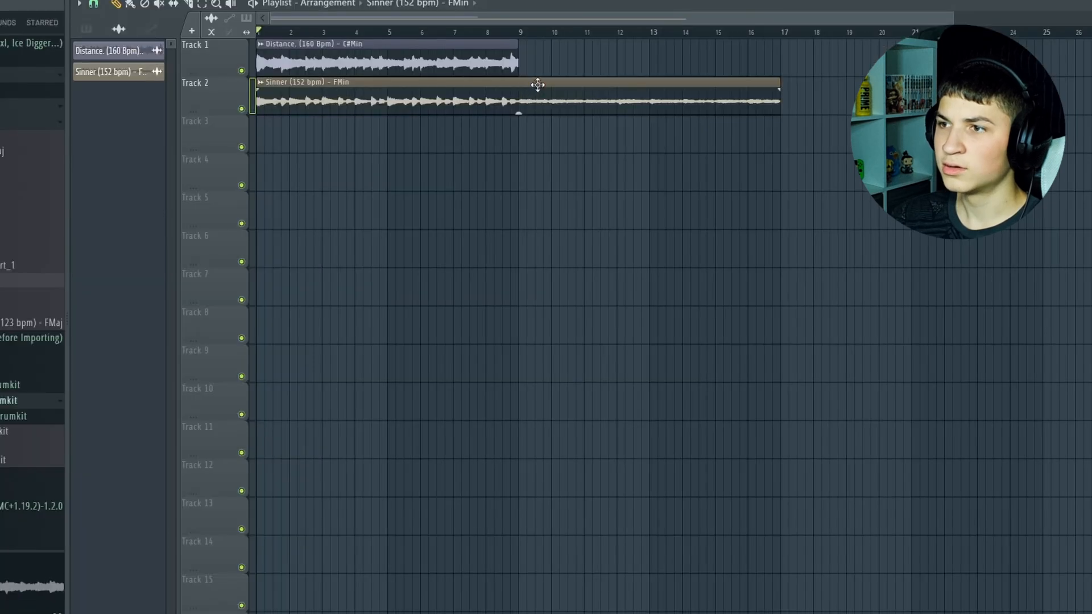
{"action": "right_click", "coordinate": [538, 85]}
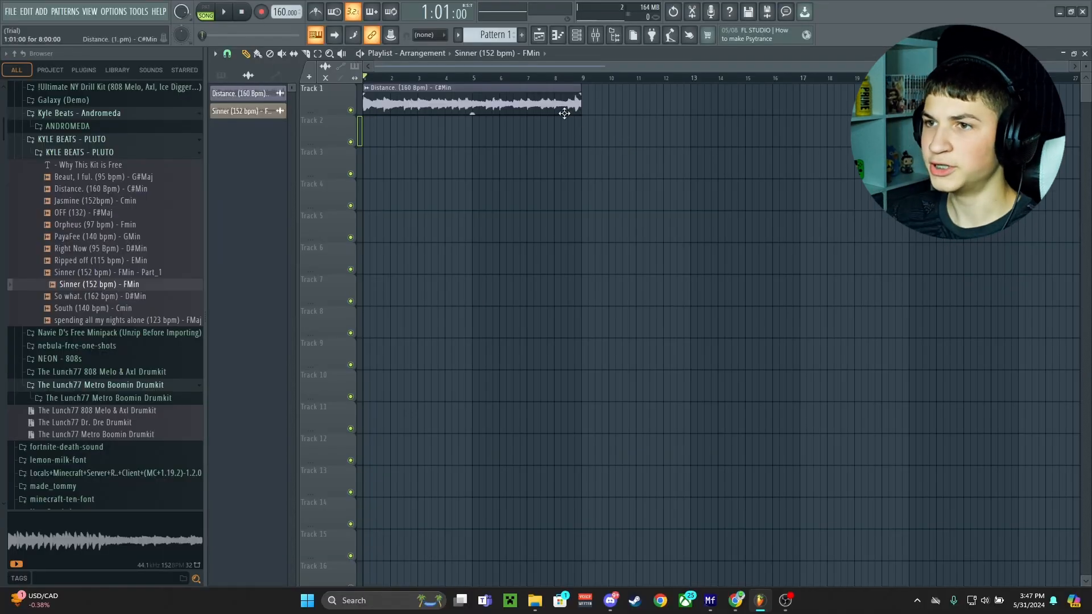
Step: Set the Distance clip's time-stretching pitch to -700 cents during playback and try its Normalize effect
{"action": "double_click", "coordinate": [564, 115]}
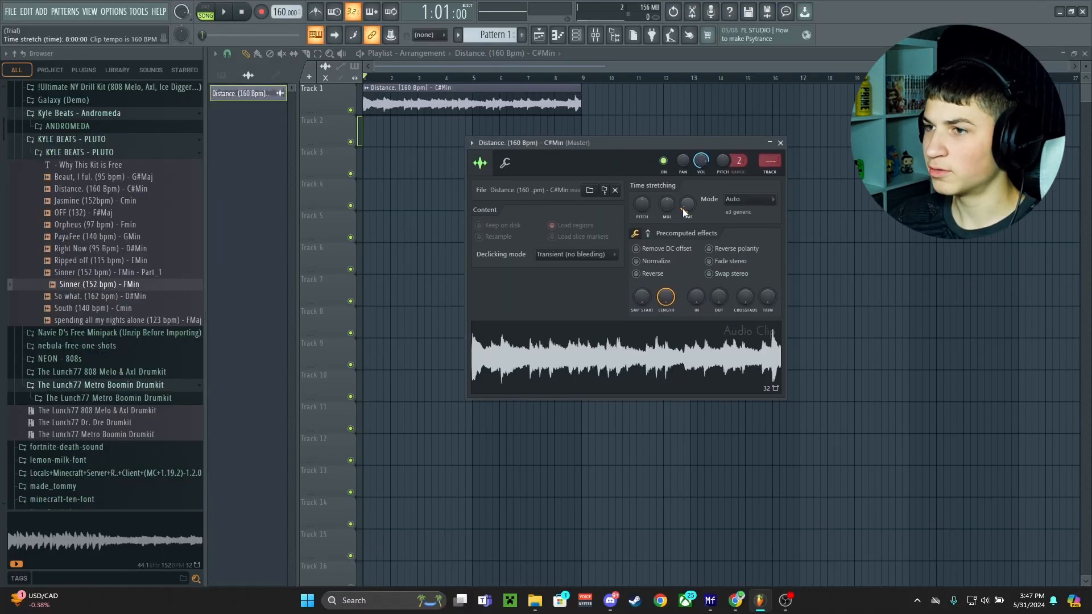
{"action": "key", "text": "space"}
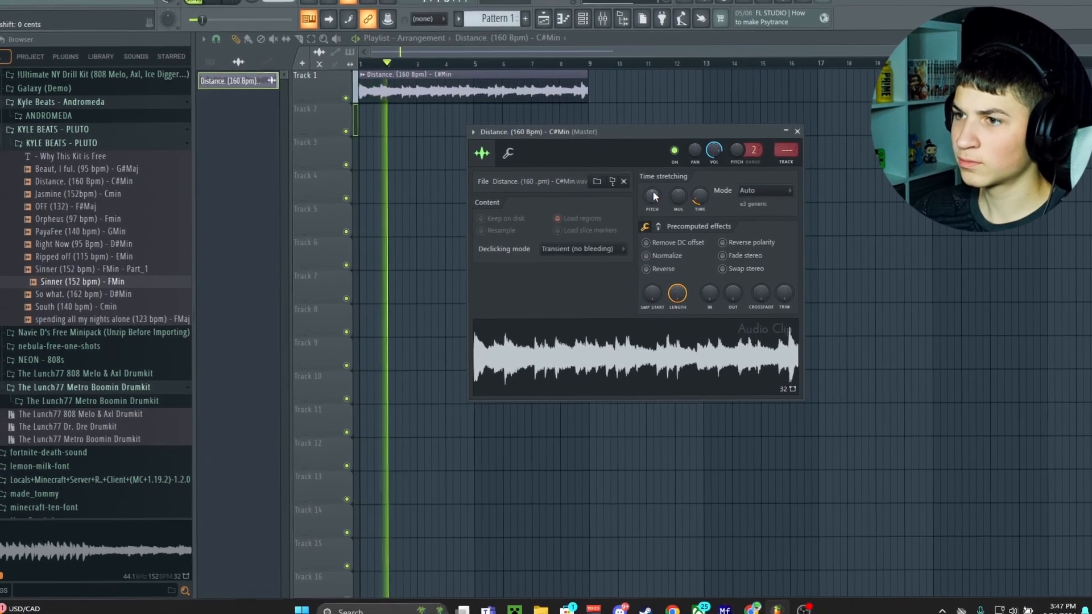
{"action": "left_click_drag", "start_coordinate": [646, 206], "coordinate": [646, 219]}
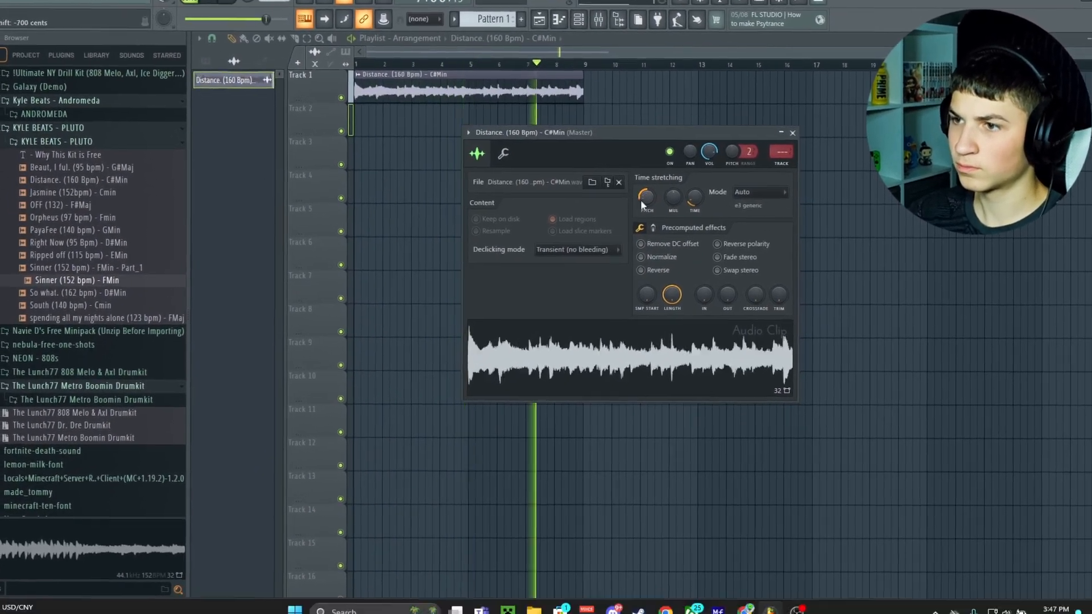
{"action": "left_click", "coordinate": [641, 257]}
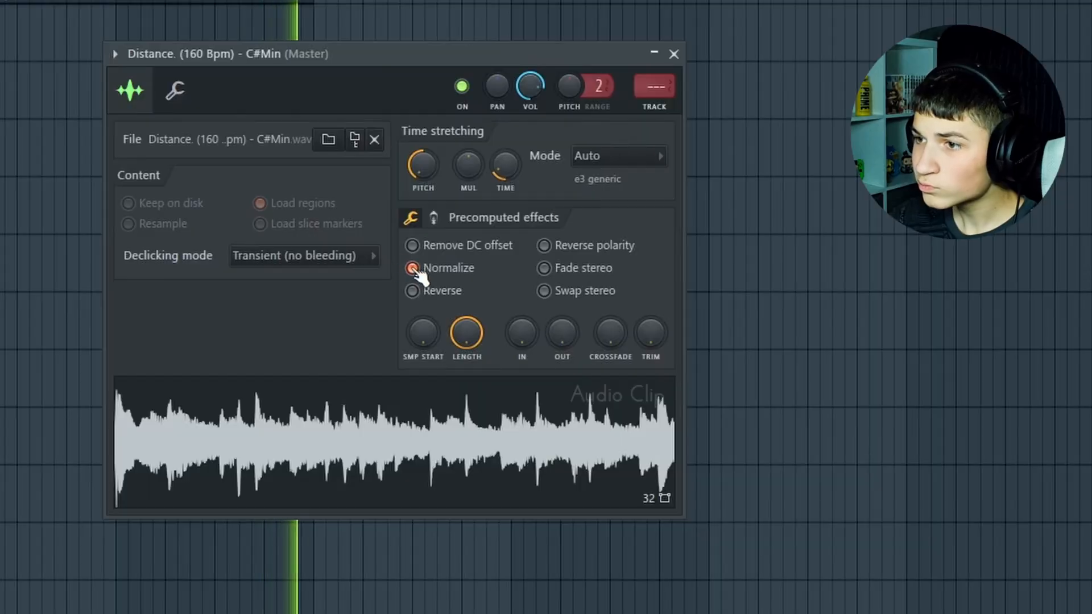
{"action": "left_click", "coordinate": [414, 269]}
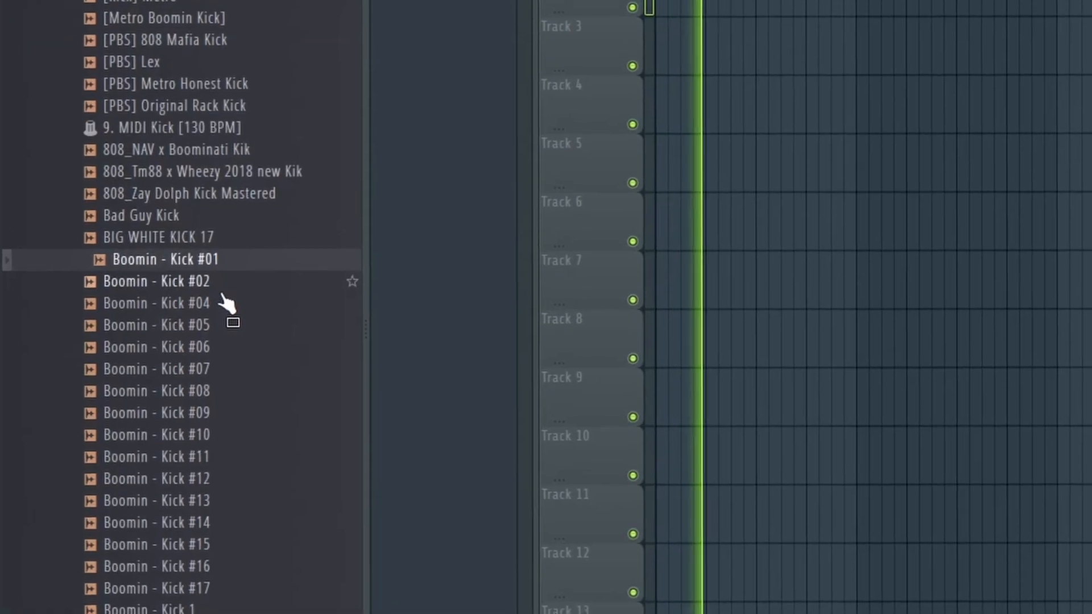
Step: Audition the drum kit's kick samples and load Kick [ Savage ] into a new sampler channel
{"action": "left_click", "coordinate": [223, 272]}
{"action": "left_click", "coordinate": [226, 292]}
{"action": "left_click", "coordinate": [230, 322]}
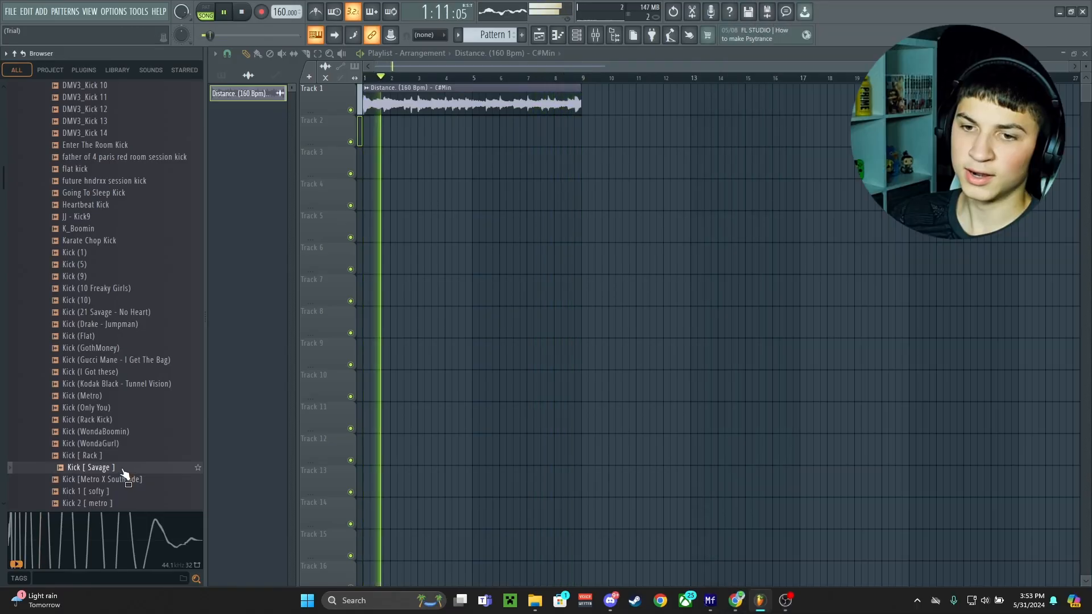
{"action": "right_click", "coordinate": [124, 468]}
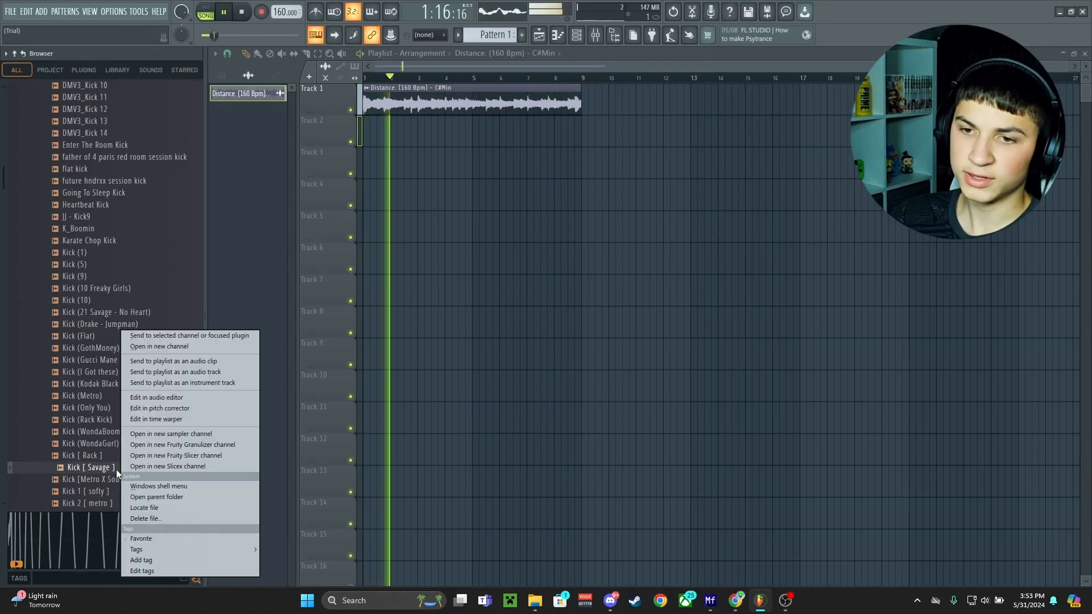
{"action": "left_click", "coordinate": [216, 444]}
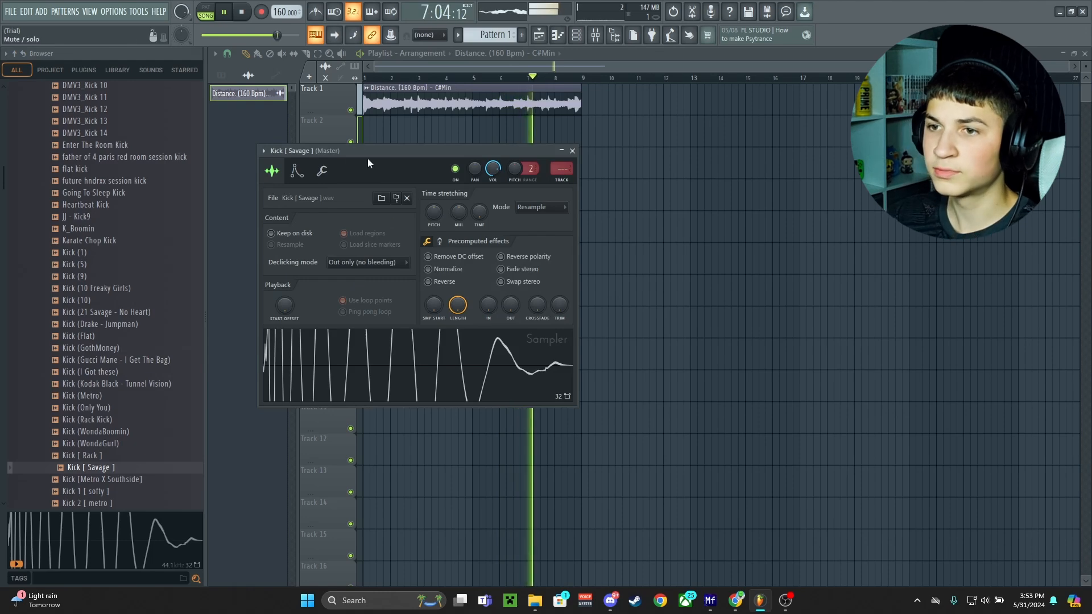
Step: Stop playback, bring up the Channel rack over the playlist and add a Kick [ Savage ] hit on the first step
{"action": "left_click_drag", "start_coordinate": [386, 154], "coordinate": [426, 168]}
{"action": "left_click", "coordinate": [576, 35]}
{"action": "key", "text": "space"}
{"action": "left_click_drag", "start_coordinate": [314, 227], "coordinate": [406, 159]}
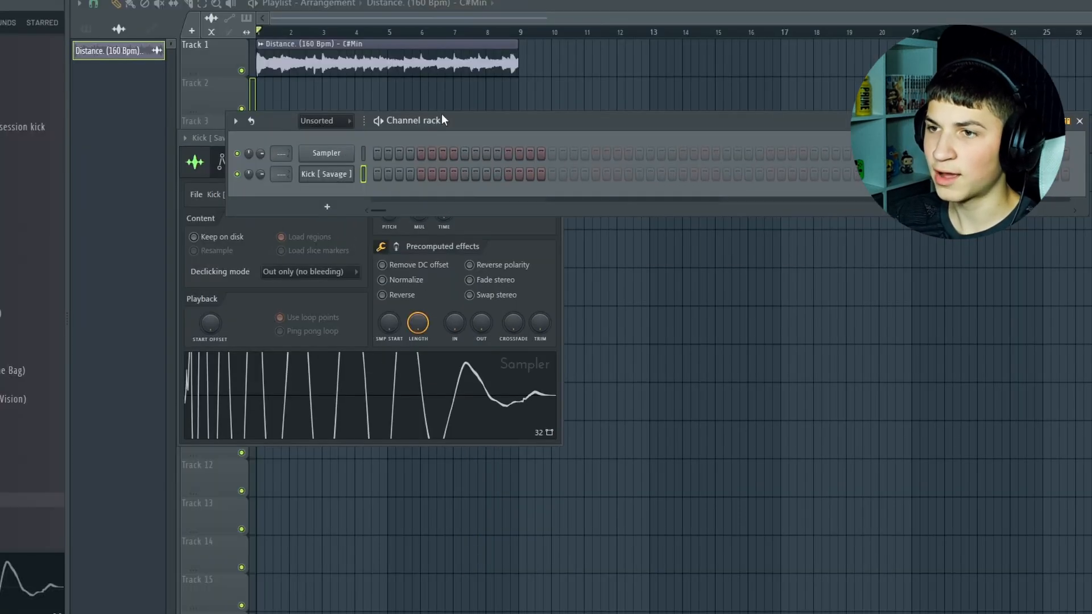
{"action": "left_click_drag", "start_coordinate": [561, 152], "coordinate": [505, 140]}
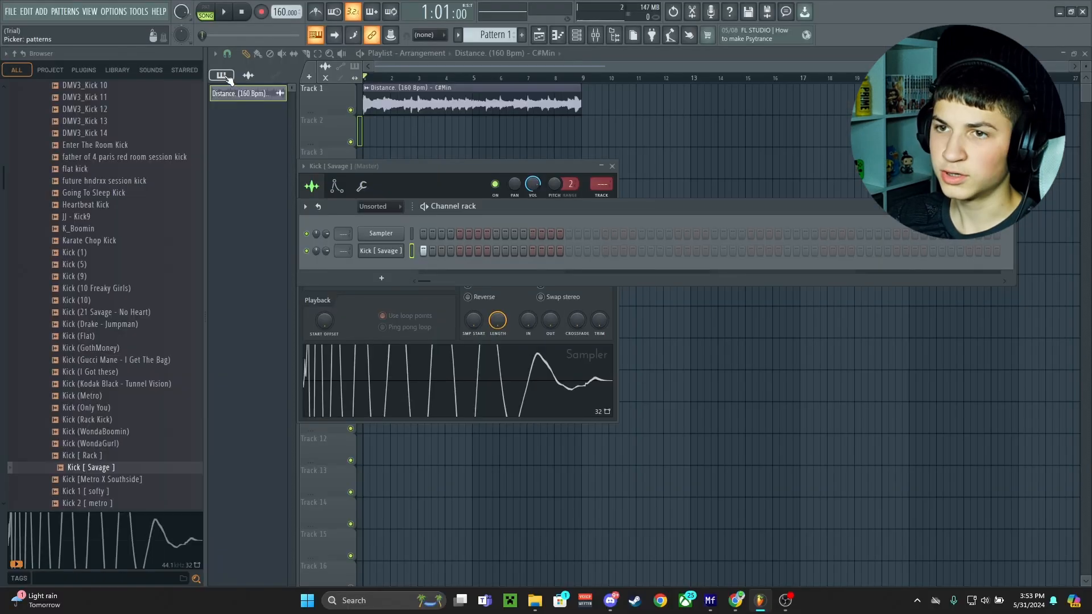
Step: Place Pattern 1 at the start of Track 2 and duplicate it so the two clips span the Distance loop
{"action": "left_click", "coordinate": [221, 75]}
{"action": "left_click_drag", "start_coordinate": [234, 92], "coordinate": [477, 143]}
{"action": "key", "text": "ctrl+b"}
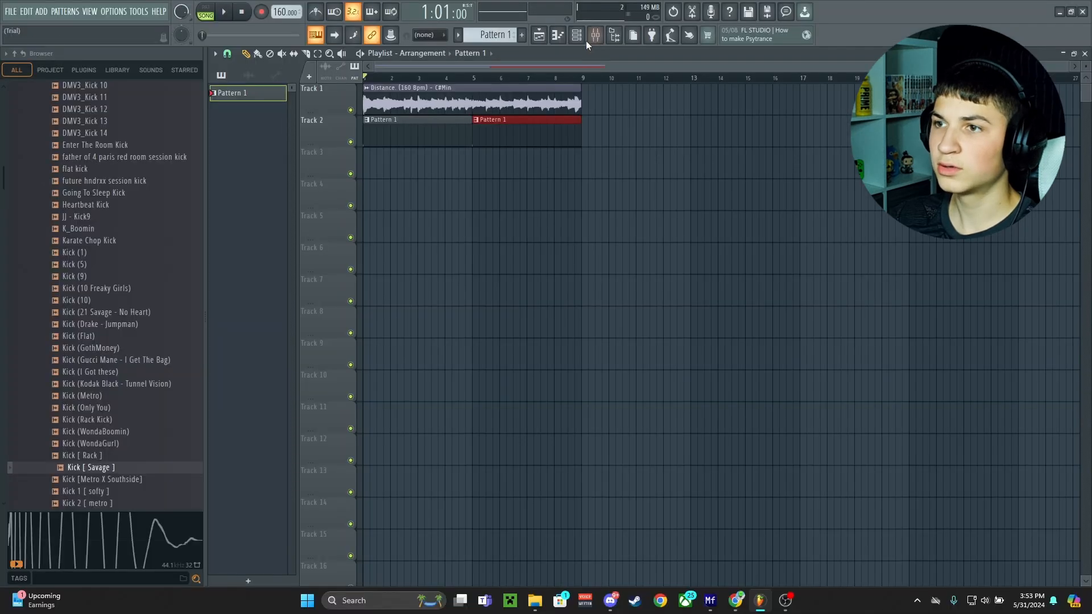
Step: Fill the Kick [ Savage ] channel with a hit every 8 steps across Pattern 1 and play it back with the loop
{"action": "key", "text": "F6"}
{"action": "left_click_drag", "start_coordinate": [512, 204], "coordinate": [501, 176]}
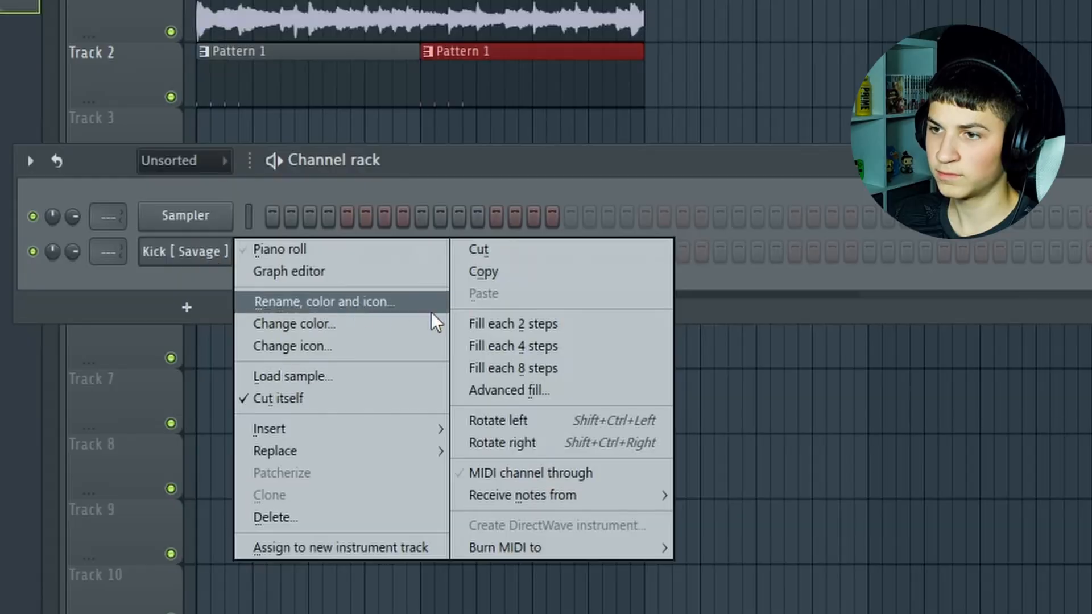
{"action": "left_click", "coordinate": [543, 359]}
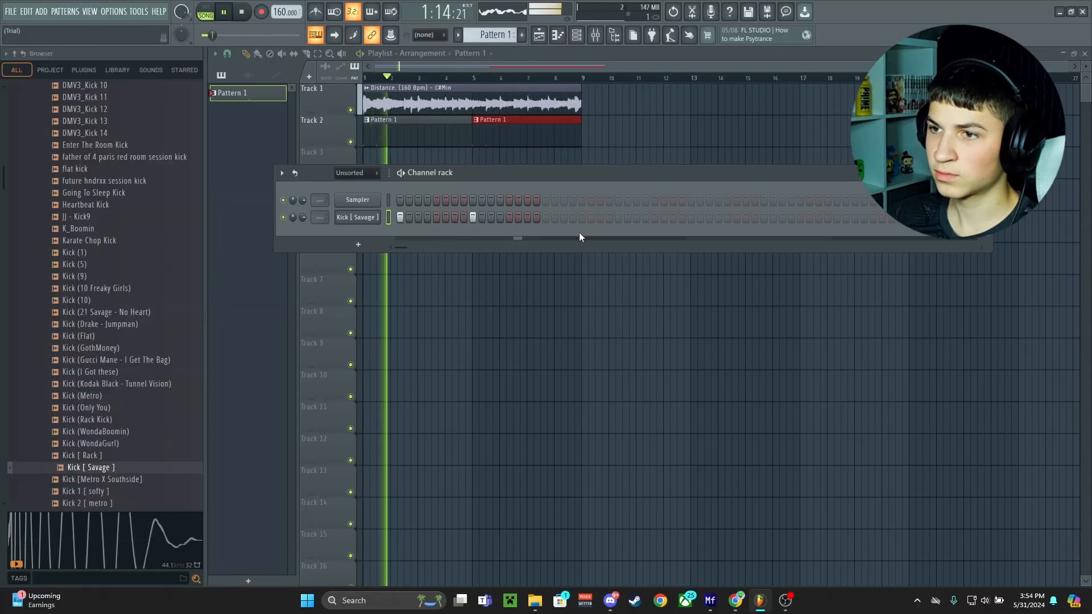
{"action": "key", "text": "space"}
{"action": "left_click", "coordinate": [550, 220]}
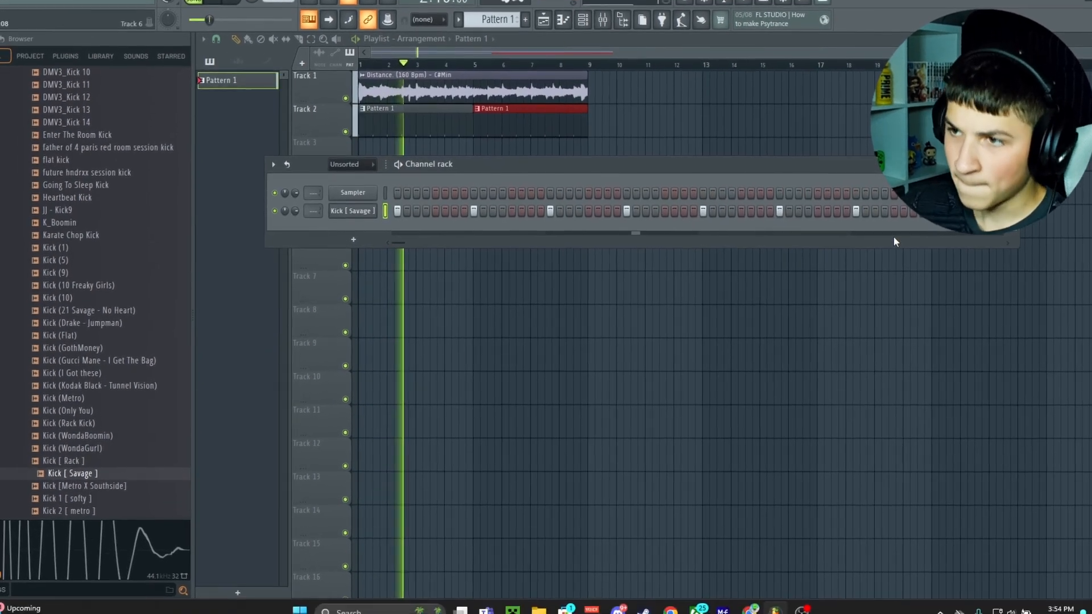
{"action": "key", "text": "space"}
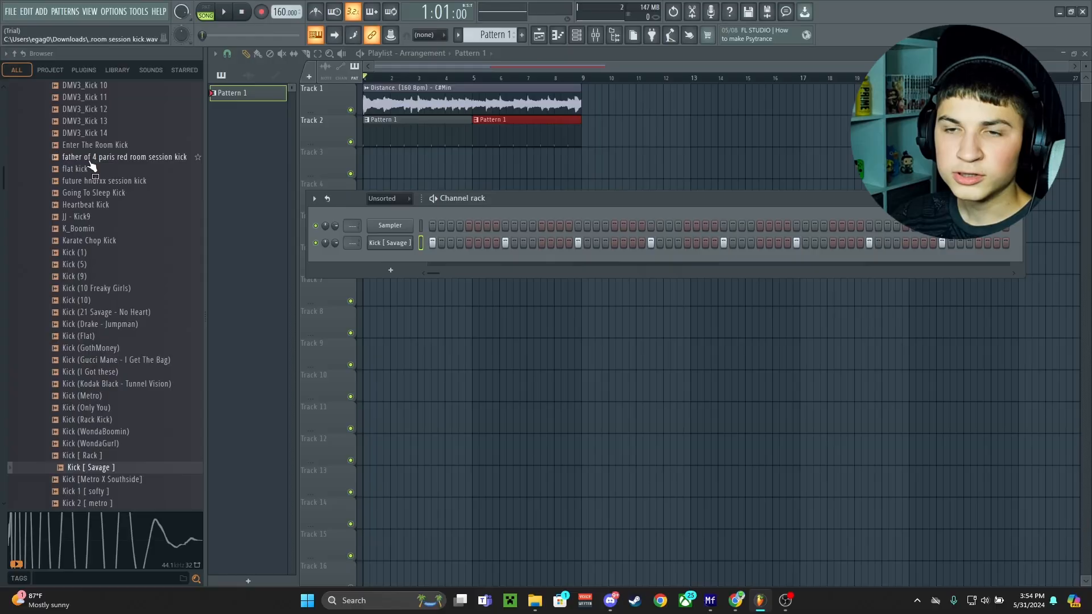
Step: Load Boomin - Snare #03 into a new channel after auditioning the Snares folder, and place a snare hit on step 9
{"action": "scroll", "coordinate": [91, 166], "scroll_direction": "up", "scroll_amount": 15}
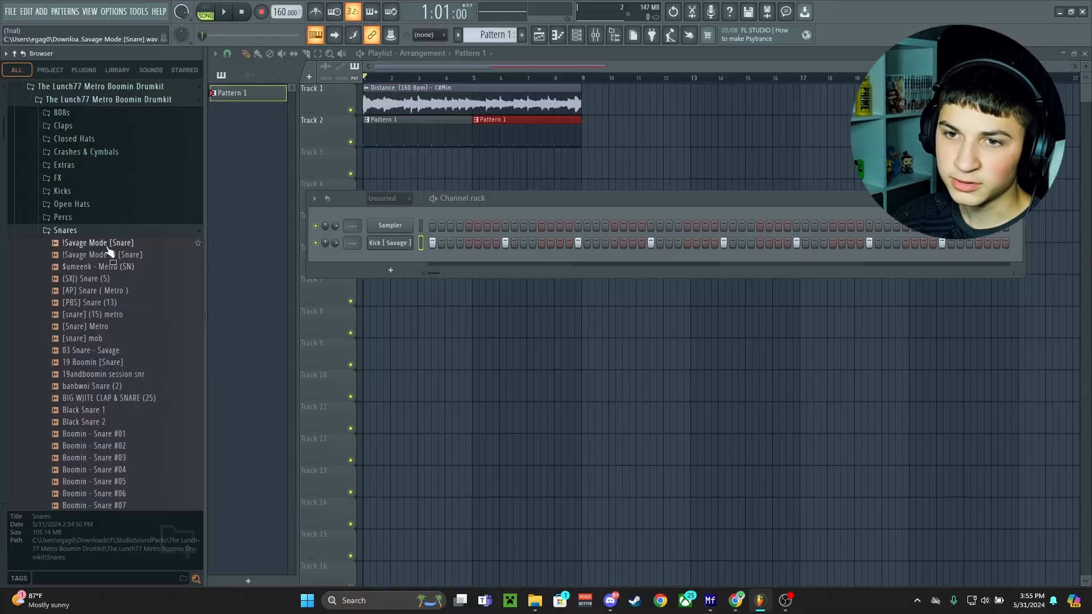
{"action": "left_click", "coordinate": [107, 245]}
{"action": "left_click", "coordinate": [116, 268]}
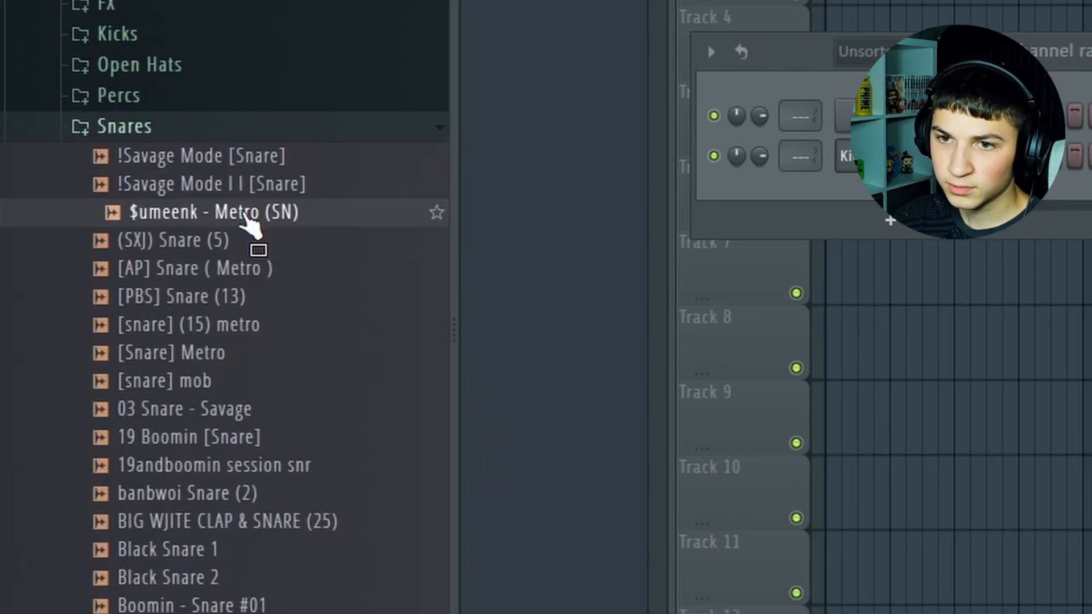
{"action": "left_click", "coordinate": [121, 278]}
{"action": "left_click", "coordinate": [267, 219]}
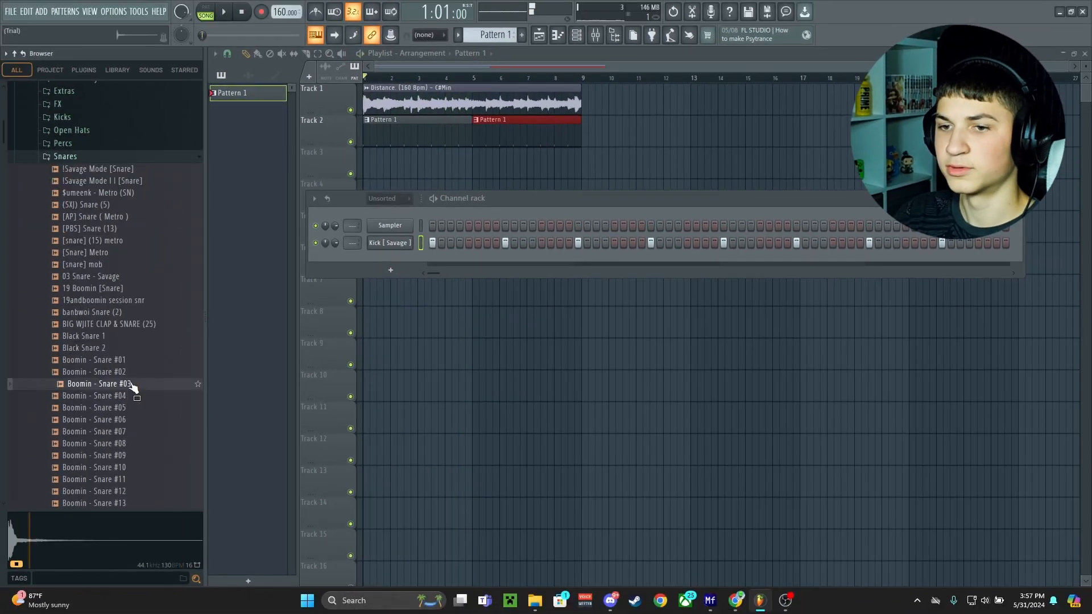
{"action": "right_click", "coordinate": [131, 385]}
{"action": "left_click", "coordinate": [177, 347]}
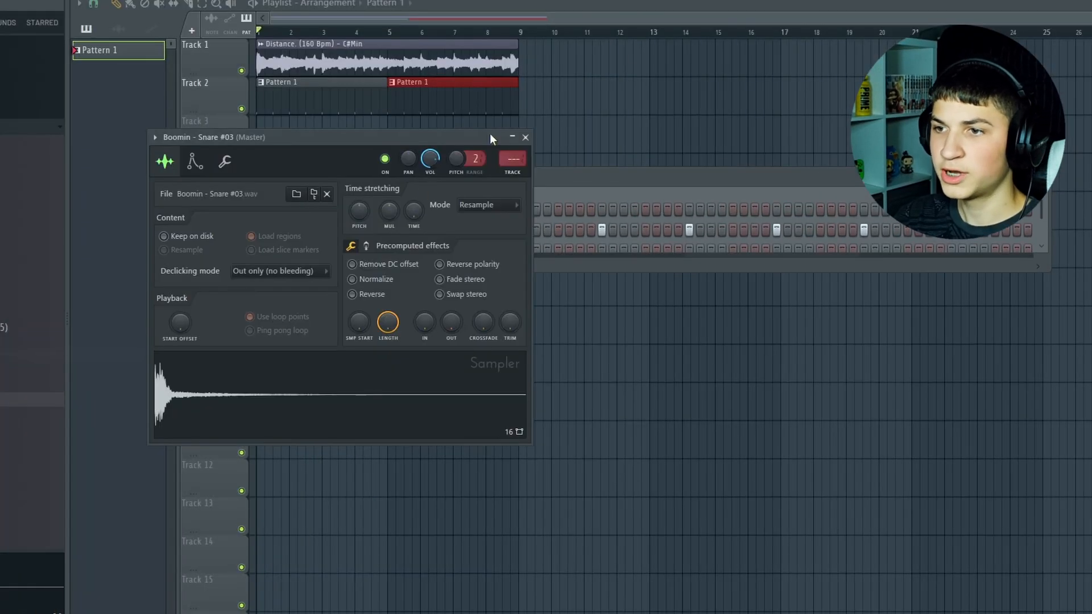
{"action": "left_click", "coordinate": [525, 137]}
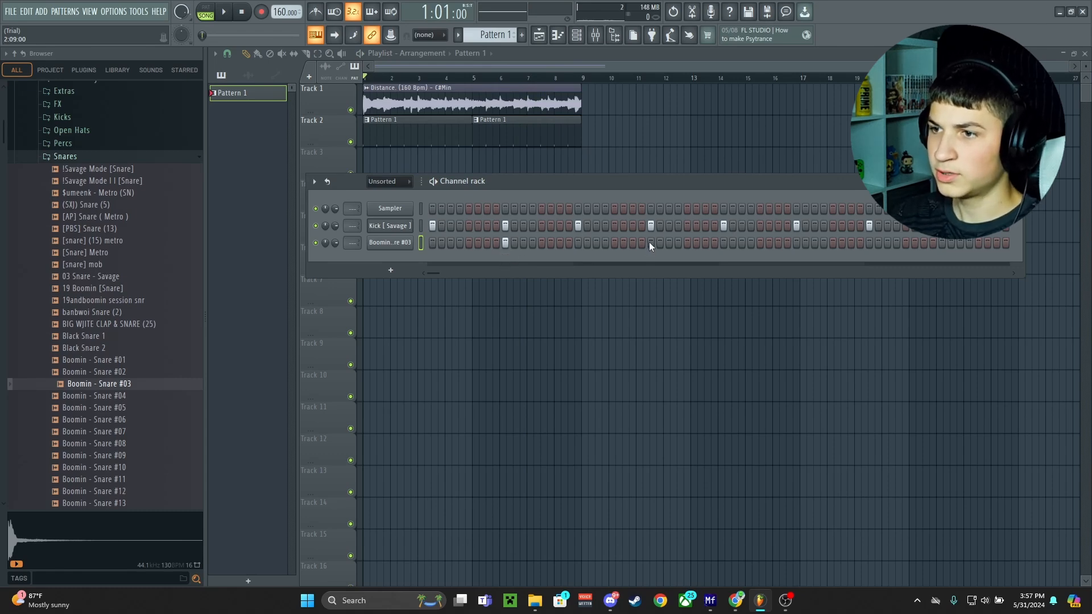
{"action": "key", "text": "space"}
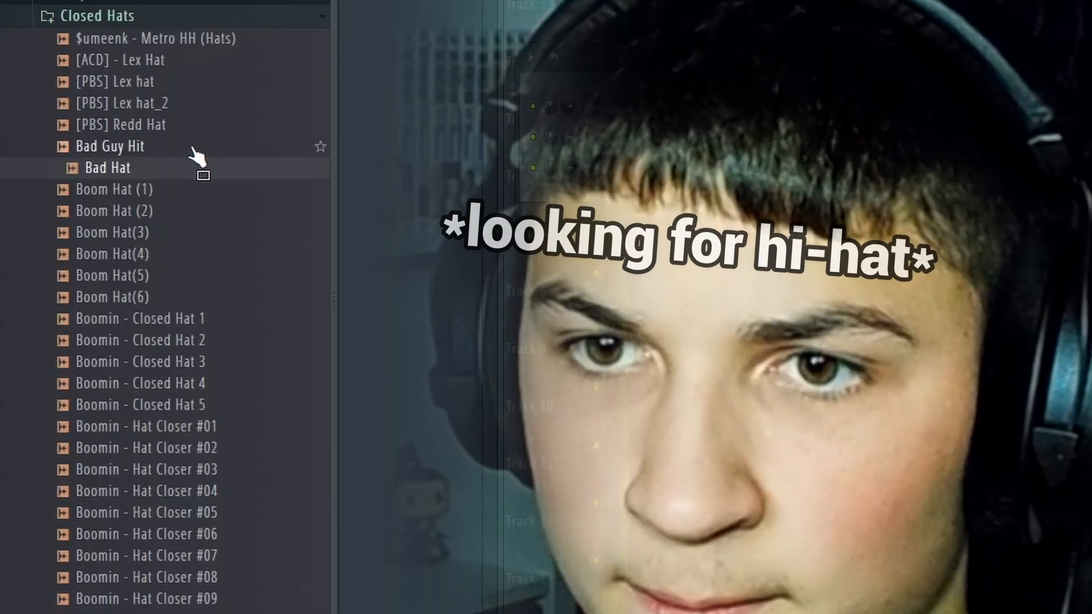
Step: Audition the Closed Hats samples against the playing beat, load Hayy into its own channel on mixer track 4 and close its settings
{"action": "left_click", "coordinate": [192, 148]}
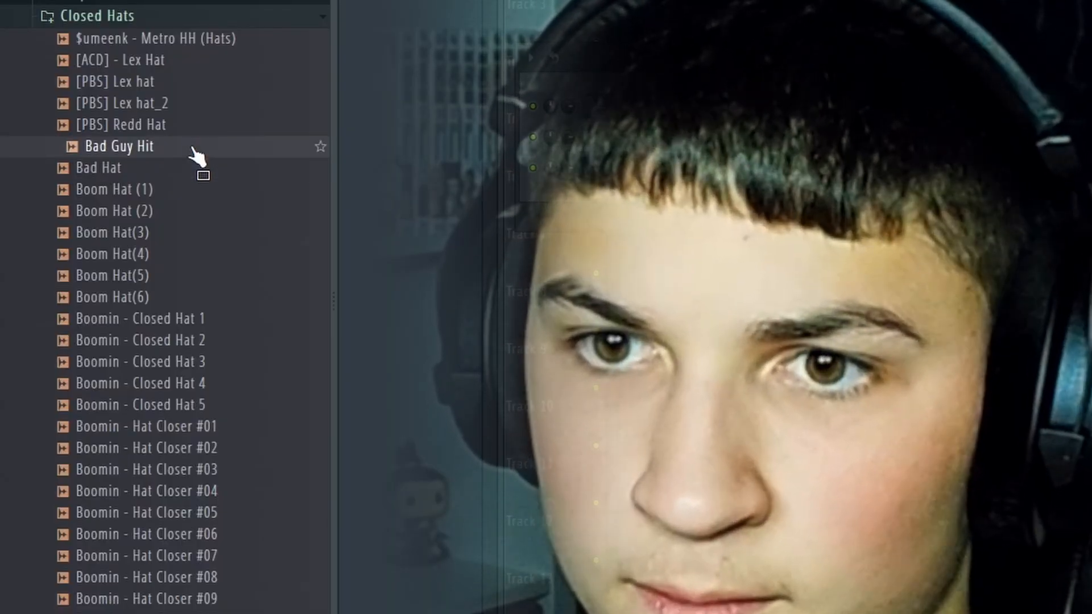
{"action": "scroll", "coordinate": [197, 157], "scroll_direction": "down", "scroll_amount": 10}
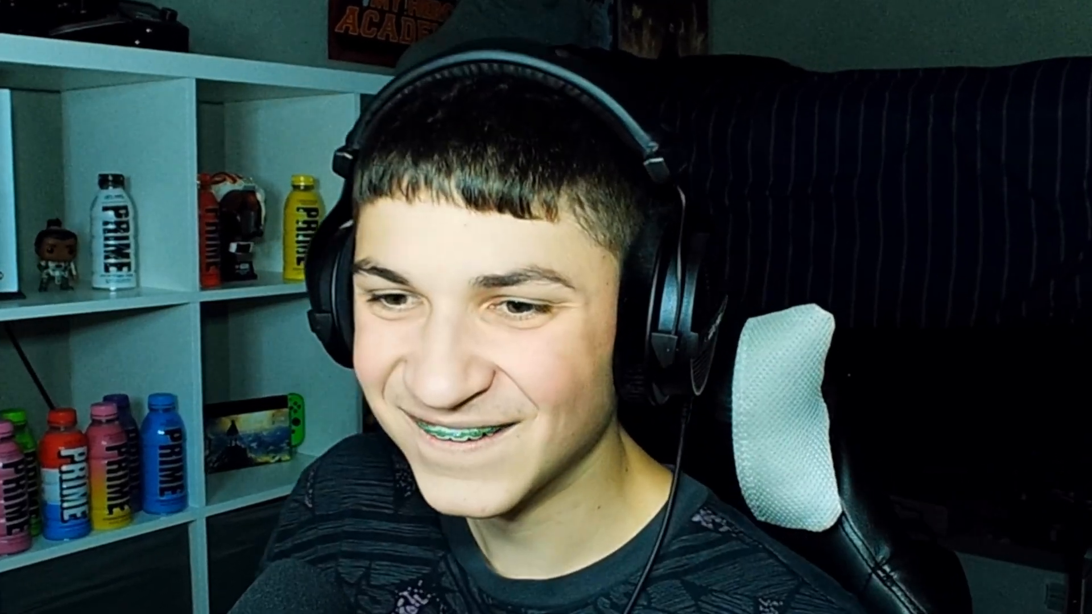
{"action": "left_click", "coordinate": [69, 360]}
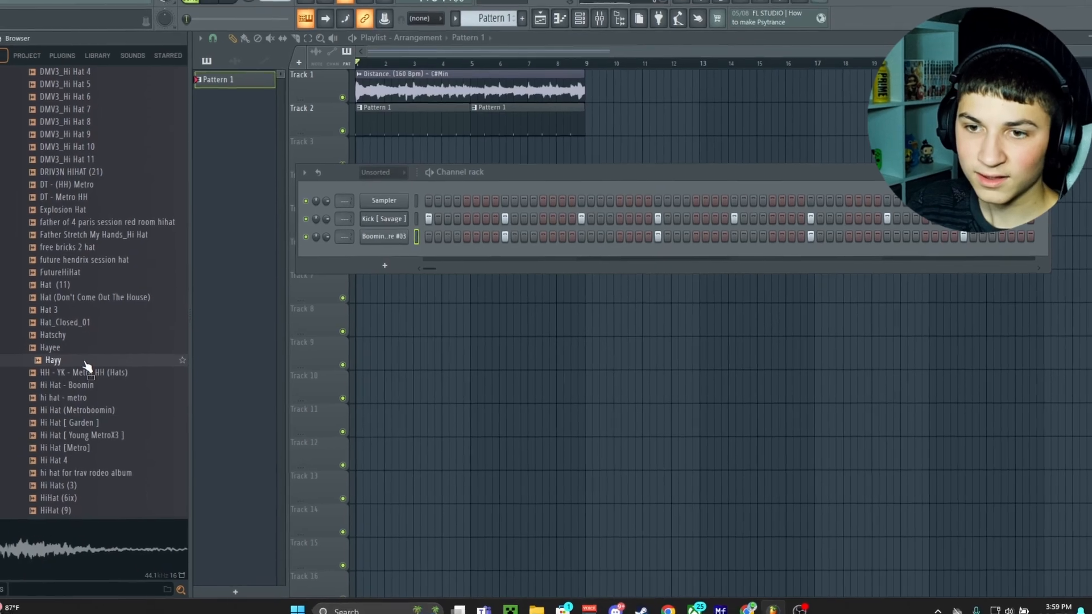
{"action": "key", "text": "space"}
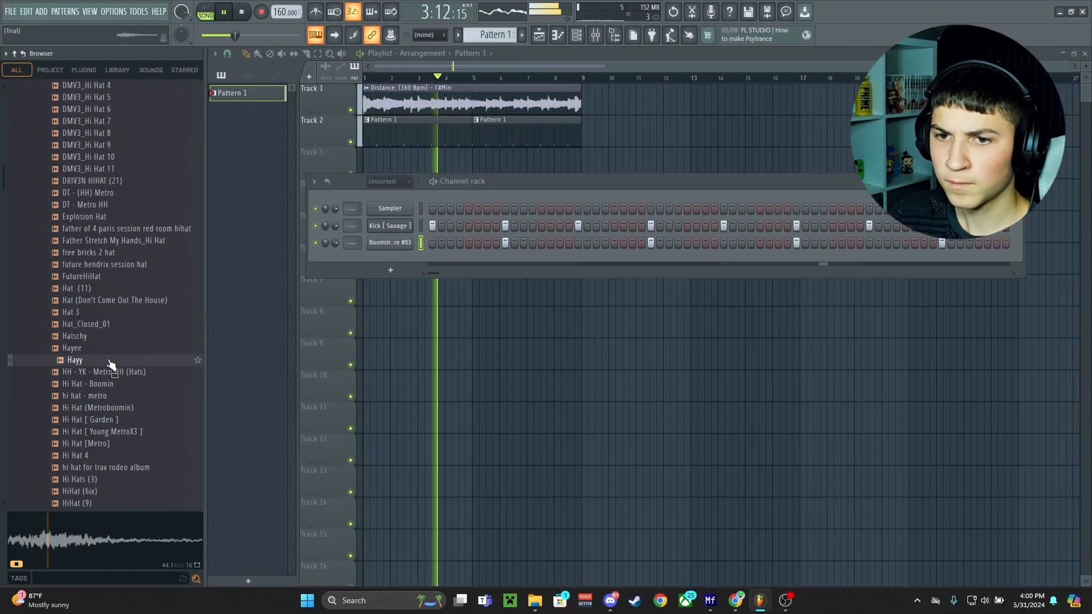
{"action": "right_click", "coordinate": [109, 361]}
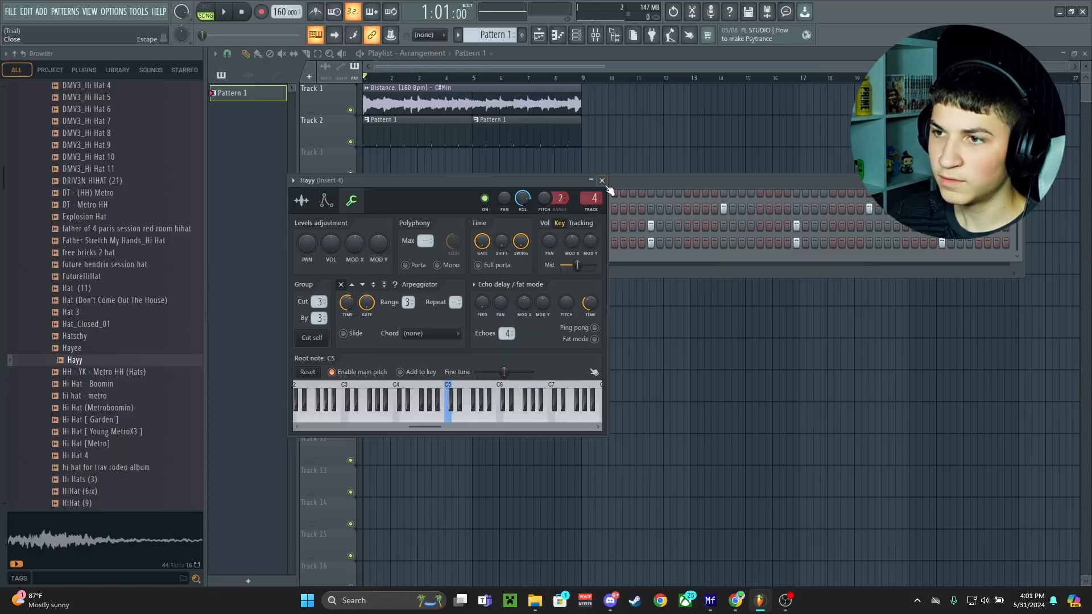
{"action": "left_click", "coordinate": [597, 193]}
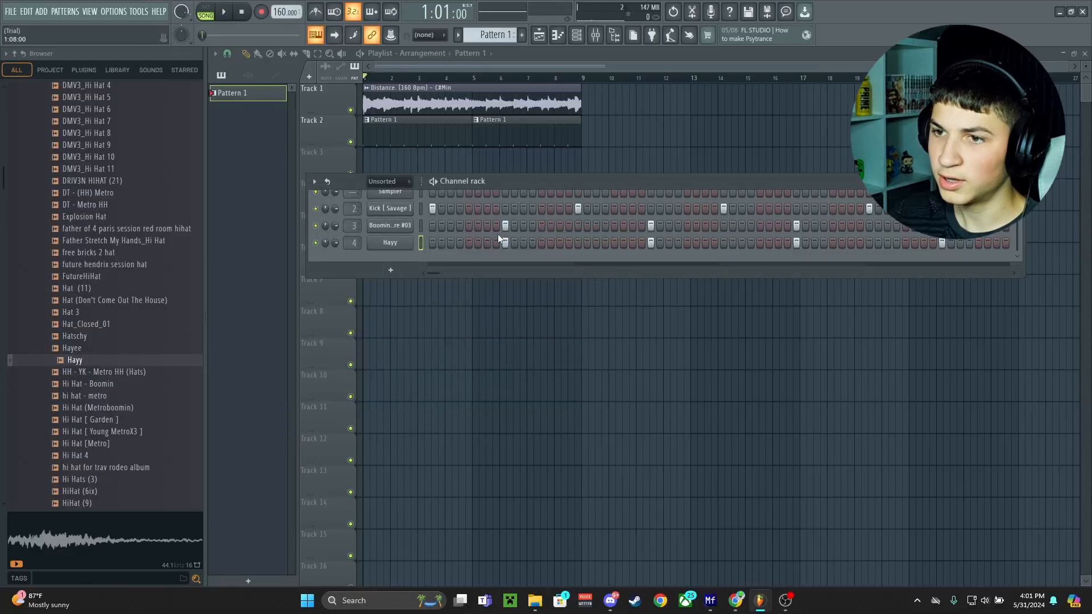
Step: Load Hi-Hat (Drake - Jumpman) into a new channel, fill it with a hit every 2 steps and play the beat
{"action": "left_click", "coordinate": [578, 37]}
{"action": "left_click", "coordinate": [577, 36]}
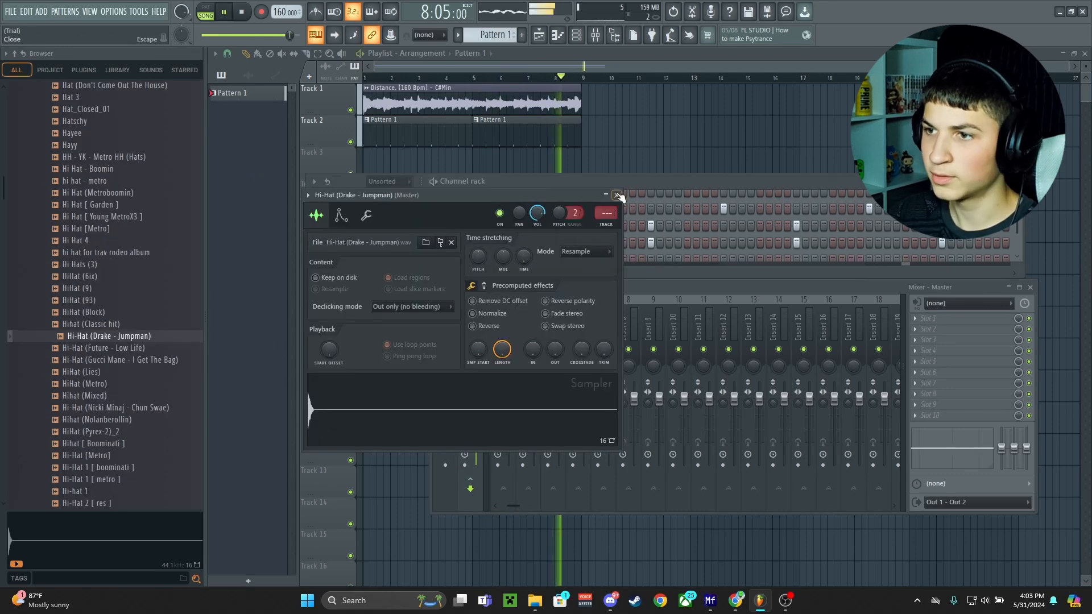
{"action": "left_click", "coordinate": [618, 195]}
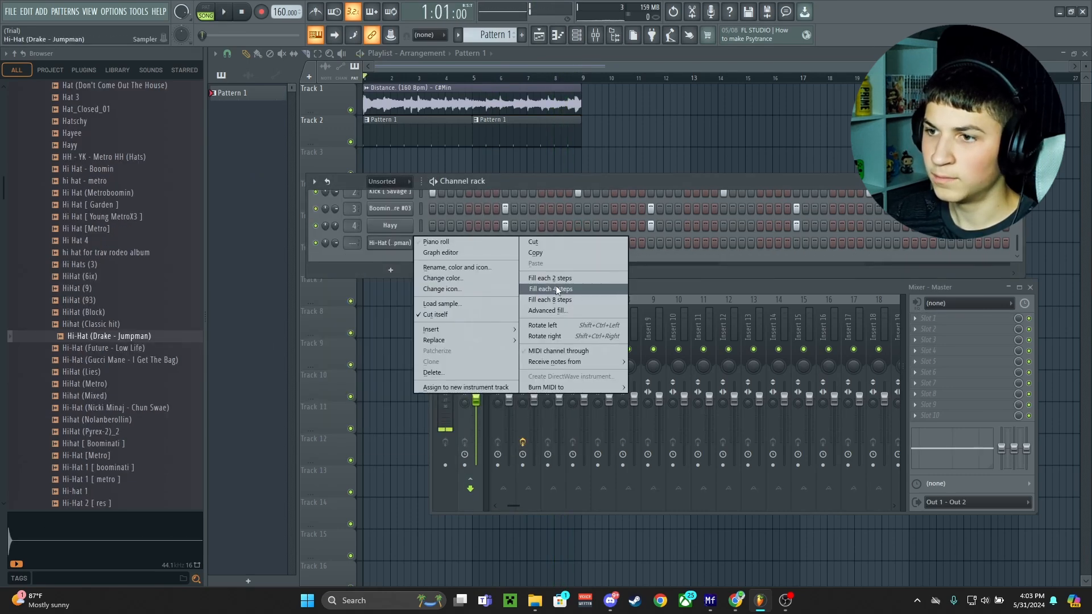
{"action": "left_click", "coordinate": [559, 279]}
{"action": "key", "text": "space"}
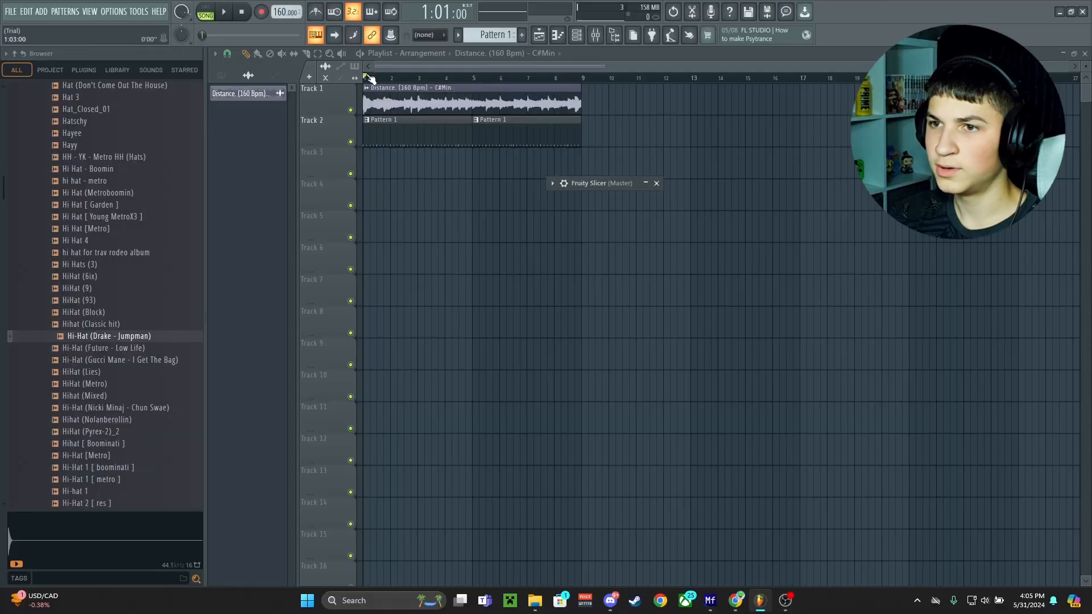
Step: Play back the arrangement briefly, and load the Distance. (160 Bpm) - C#Min loop into a new Fruity Slicer channel
{"action": "key", "text": "space"}
{"action": "key", "text": "space"}
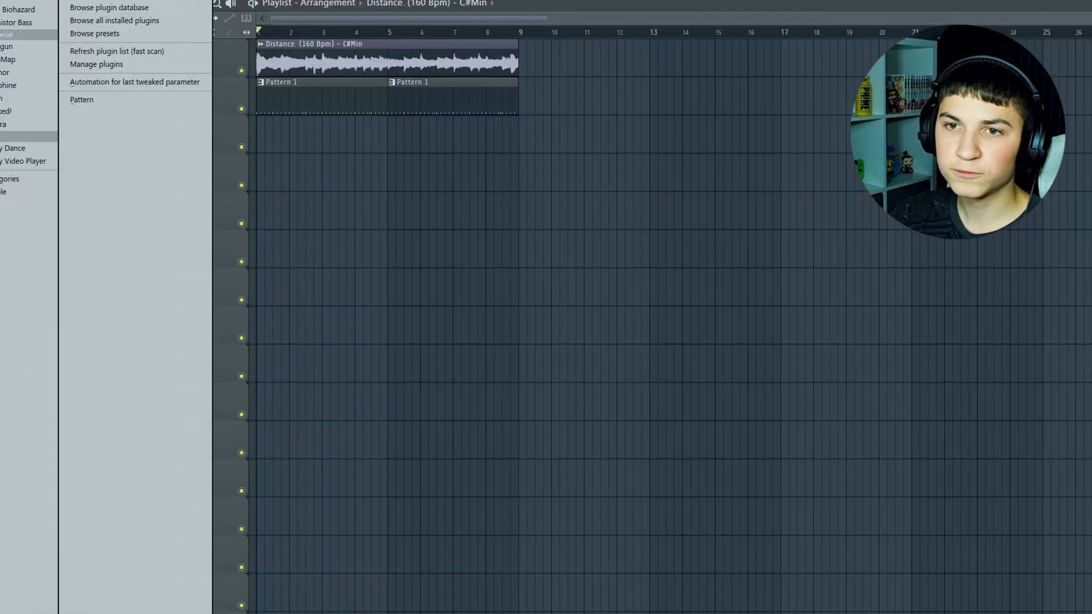
{"action": "left_click", "coordinate": [85, 318]}
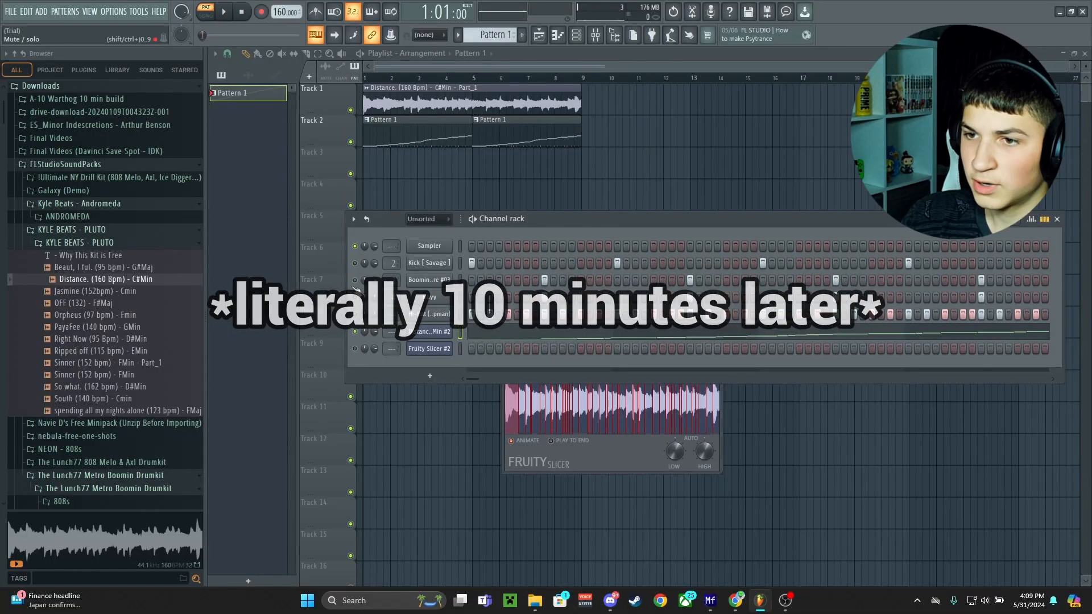
Step: Re-slice the Distance loop with the Beat option in Fruity Slicer and raise the slicer's attack to about the middle
{"action": "left_click_drag", "start_coordinate": [782, 219], "coordinate": [781, 163]}
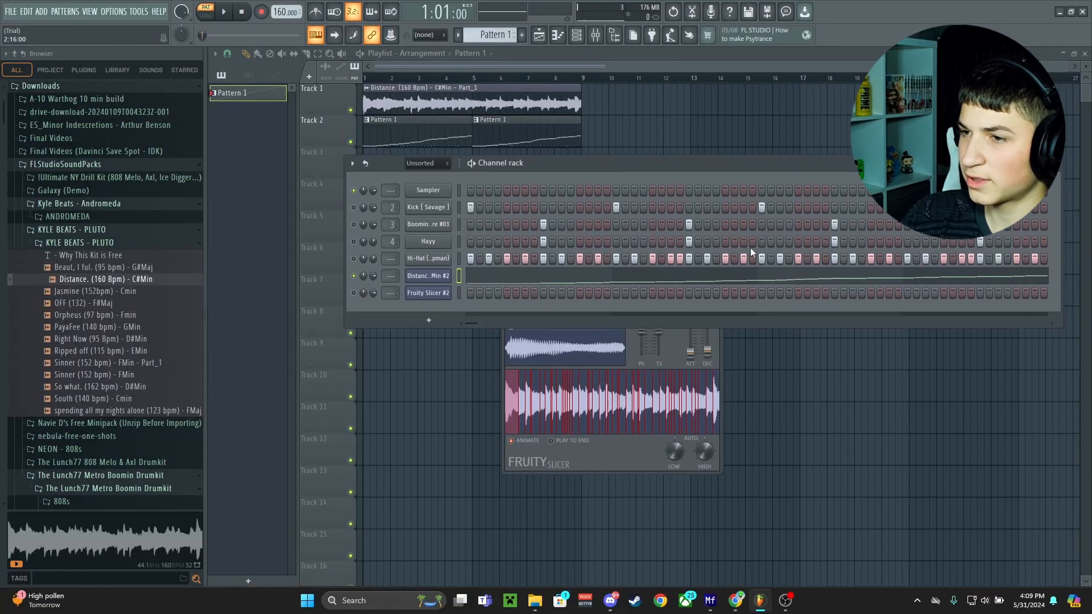
{"action": "left_click", "coordinate": [580, 461]}
{"action": "left_click", "coordinate": [673, 192]}
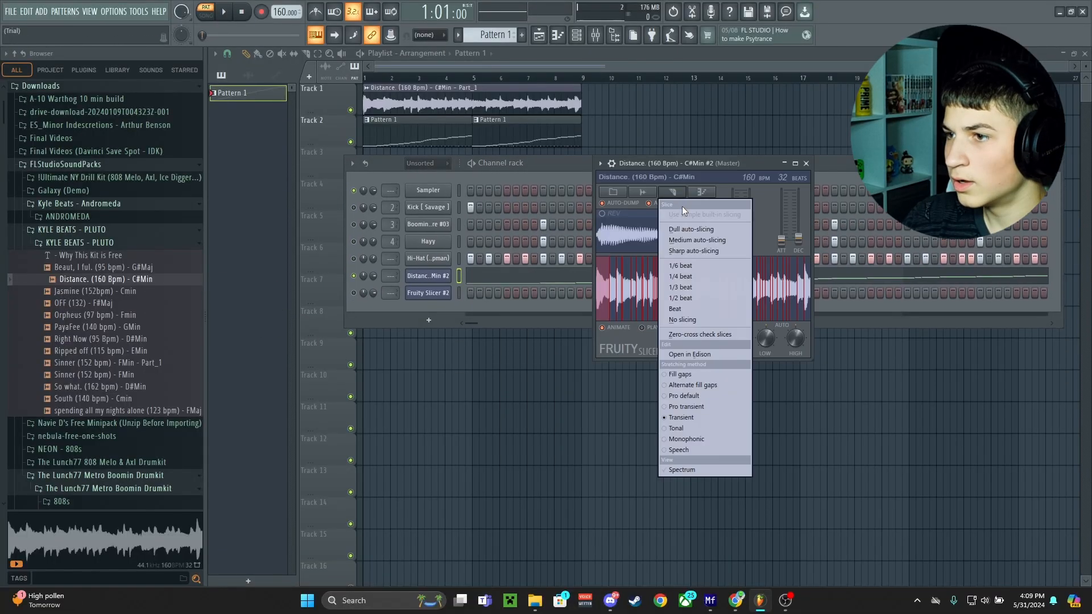
{"action": "left_click", "coordinate": [681, 307]}
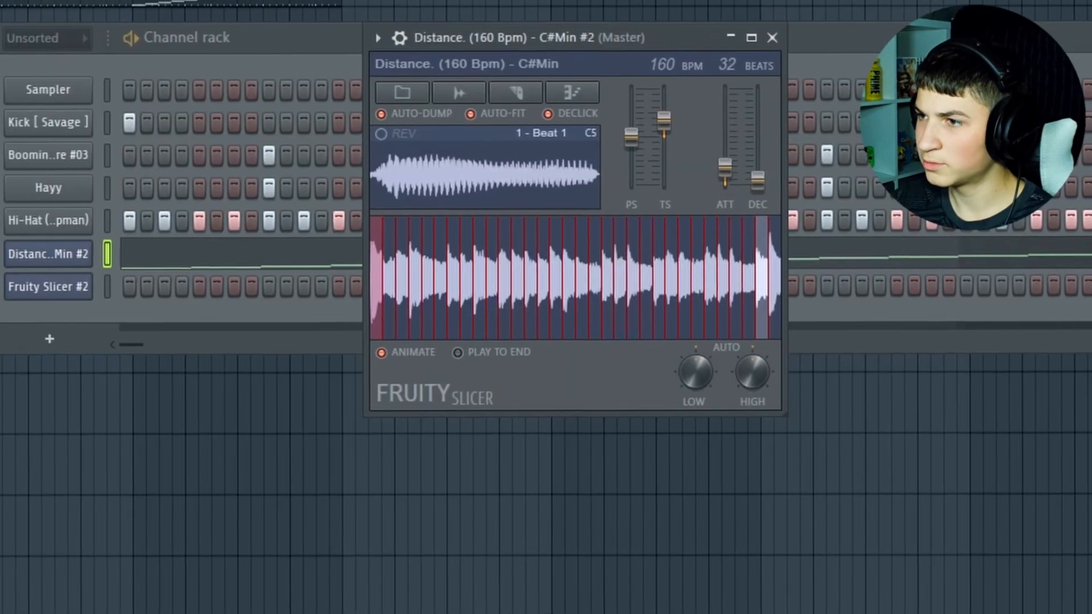
{"action": "left_click_drag", "start_coordinate": [781, 240], "coordinate": [781, 215]}
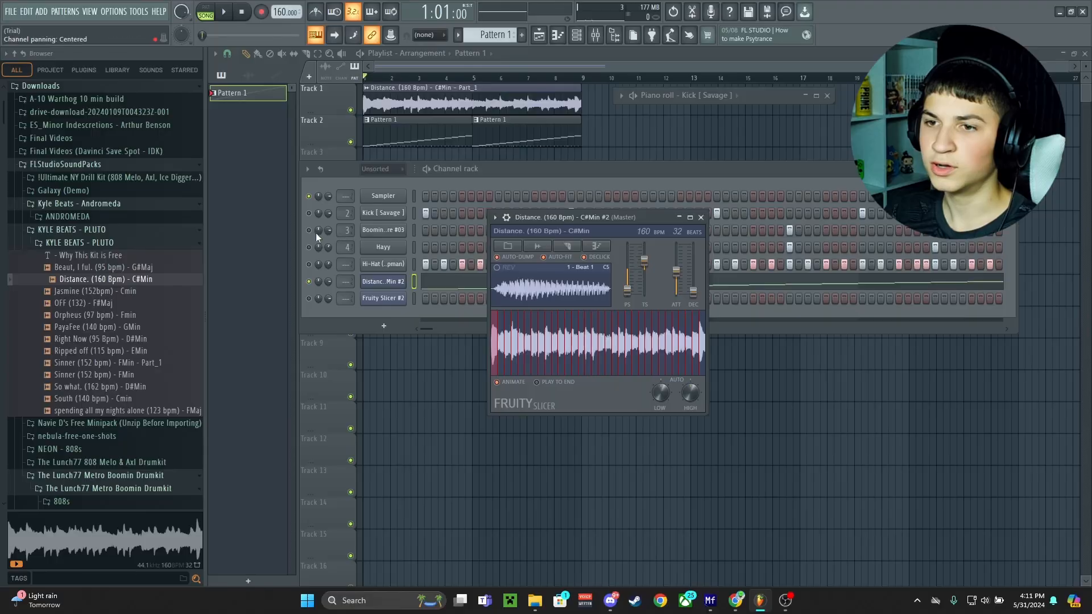
Step: Unmute the Boomin - Snare #03 and Hayy channels, mute the Distance loop on Track 1 and play the arrangement
{"action": "left_click", "coordinate": [316, 233]}
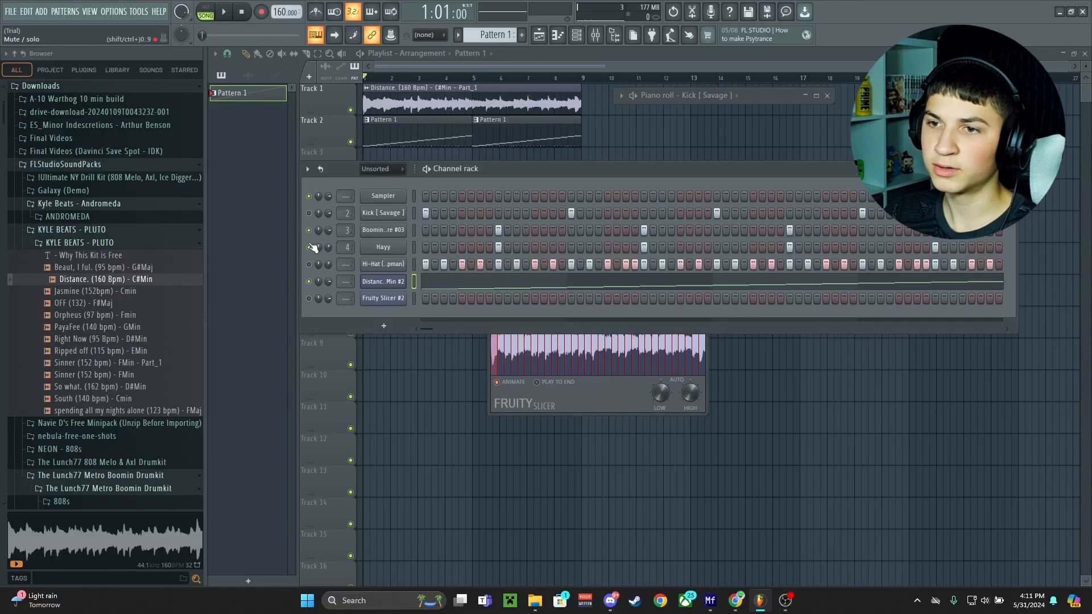
{"action": "left_click", "coordinate": [350, 110]}
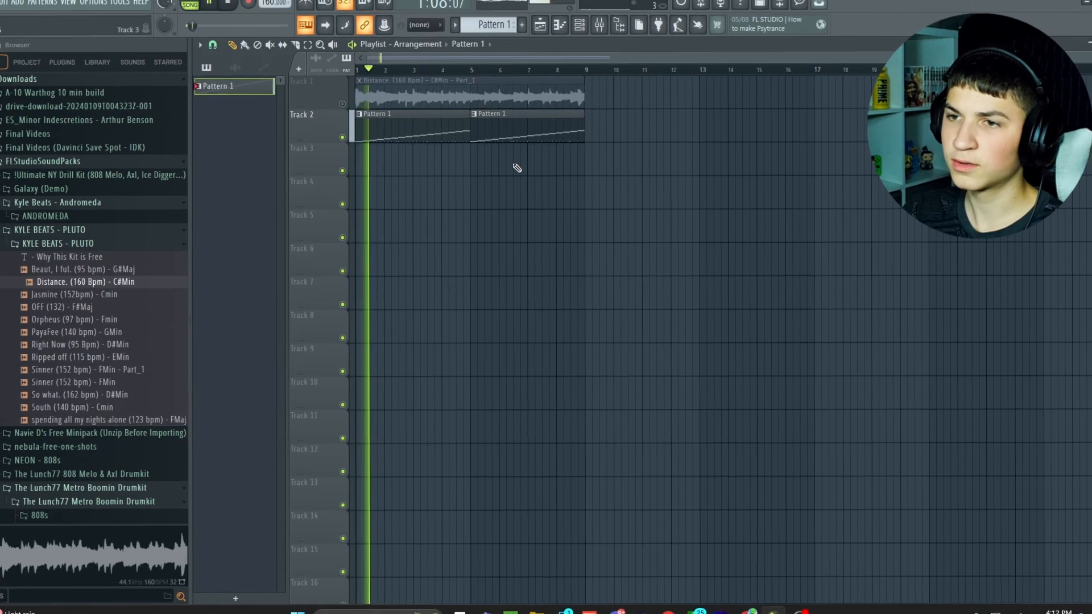